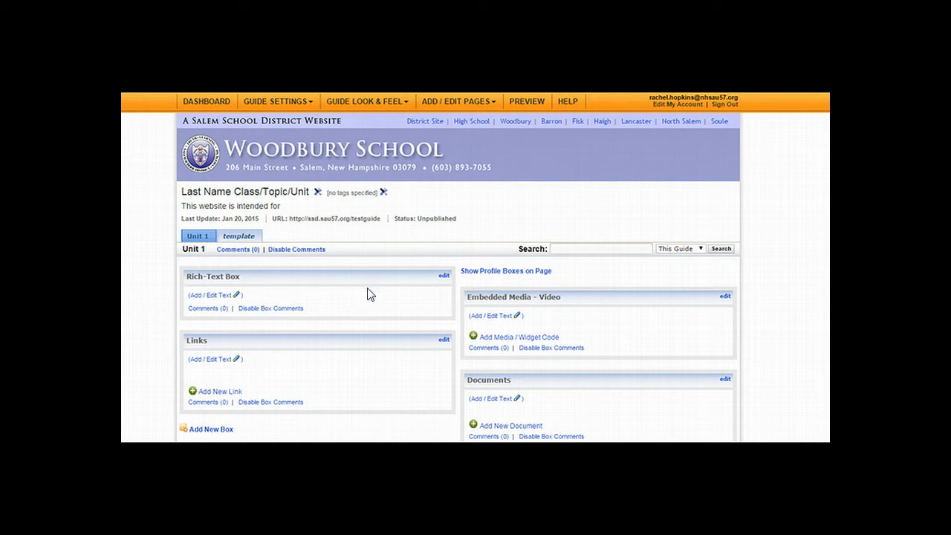
Enter "The rich-text box does offer advanced features but is best for when you want to add:" with bullets "text" and "images" in the Rich-Text Box
left_click(444, 277)
left_click(410, 297)
left_click(214, 297)
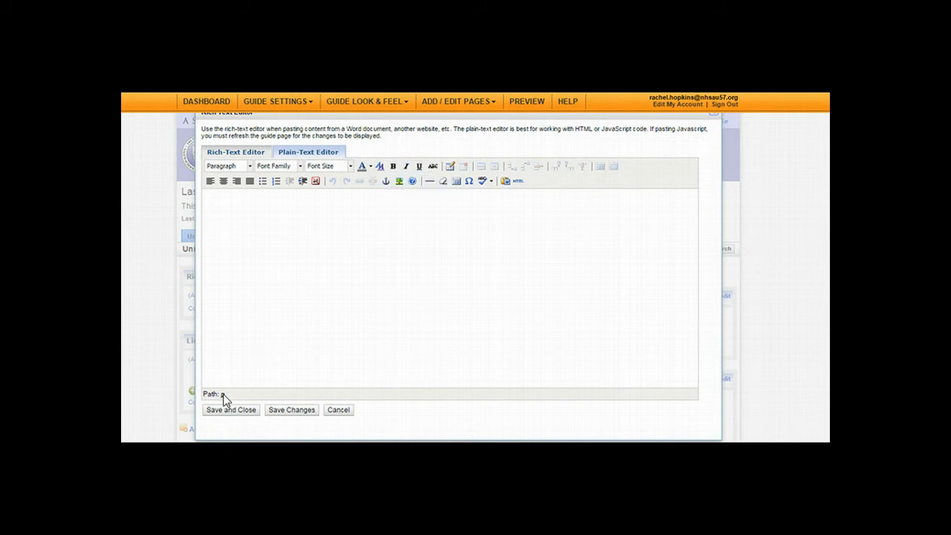
type("The rich-text box does offer advanced features but is best for when you want to add: text images")
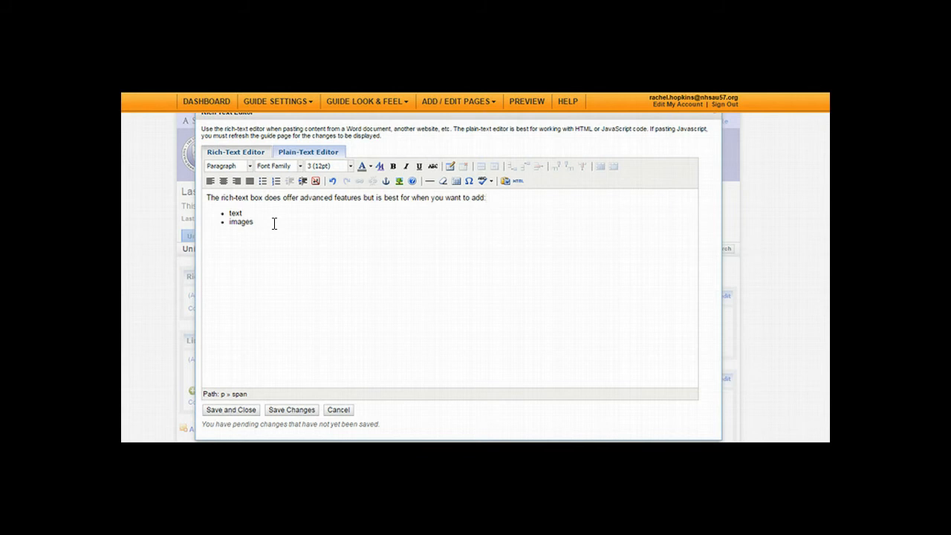
Upload the "salem nh high school" JPEG from the Desktop to the image library and insert it into the text
left_click(398, 182)
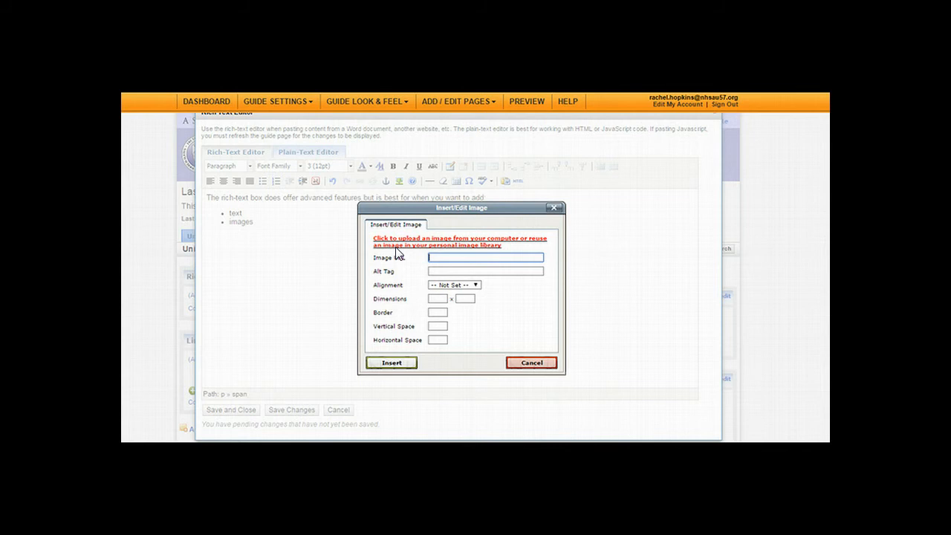
left_click(398, 241)
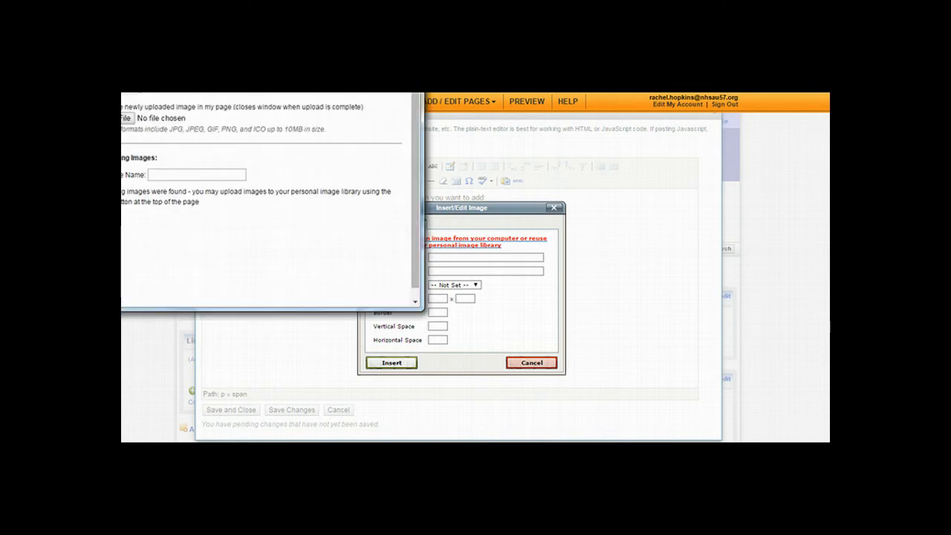
left_click_drag(324, 87, 376, 128)
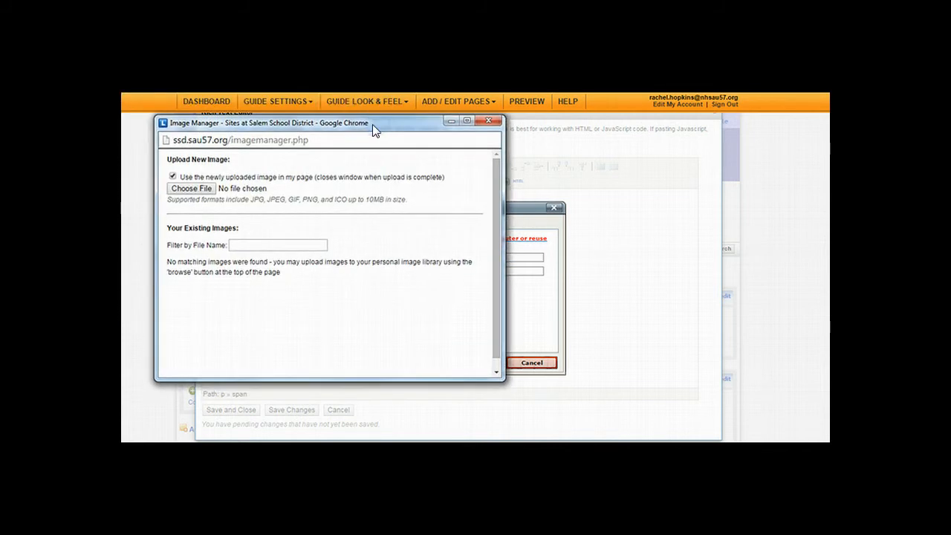
left_click(240, 243)
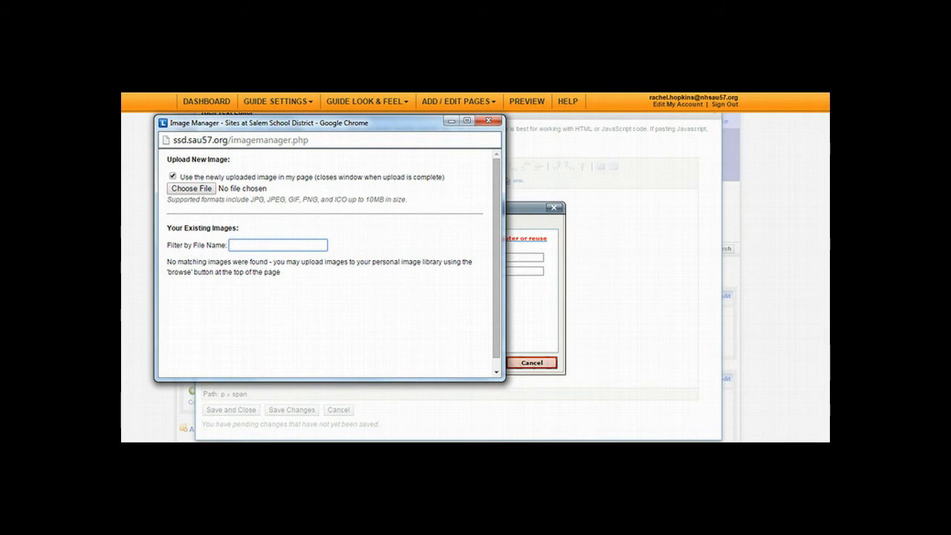
left_click(199, 187)
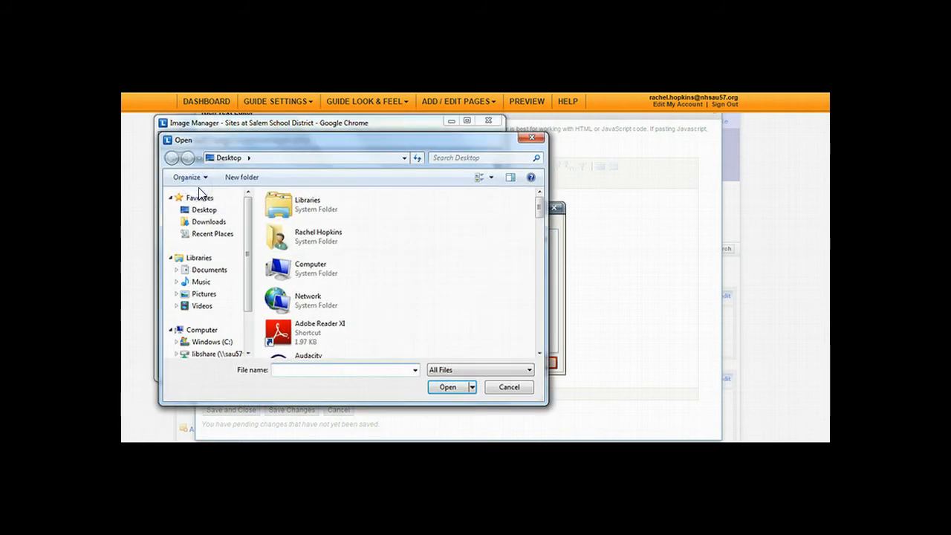
left_click_drag(540, 209, 537, 337)
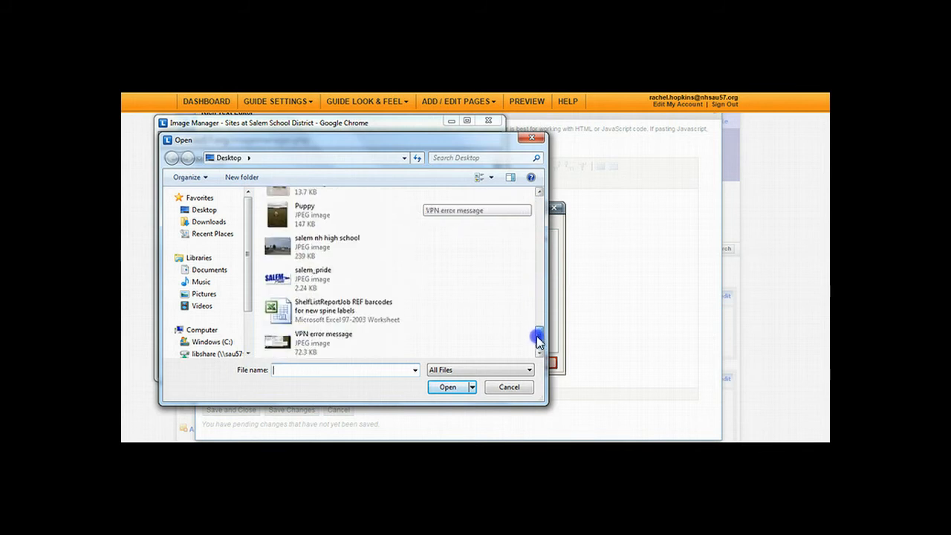
left_click(327, 246)
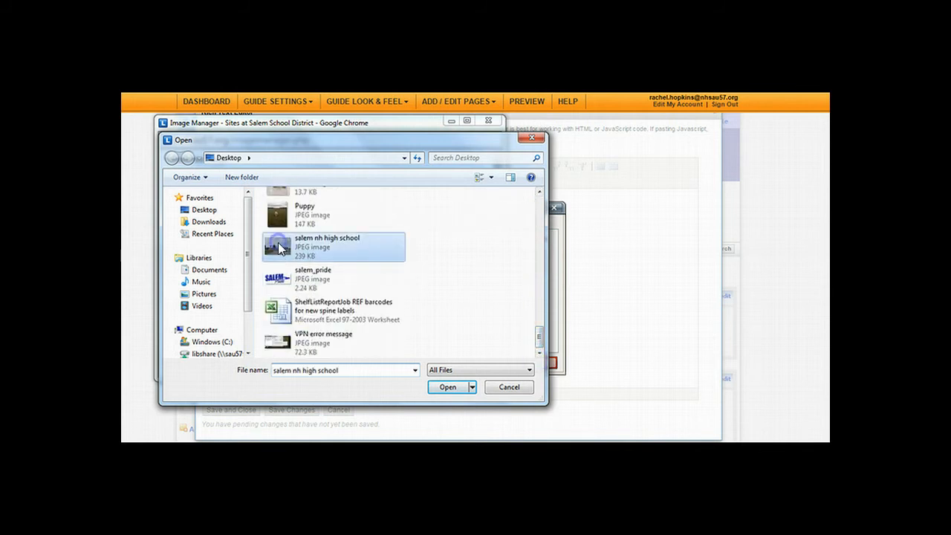
left_click(449, 387)
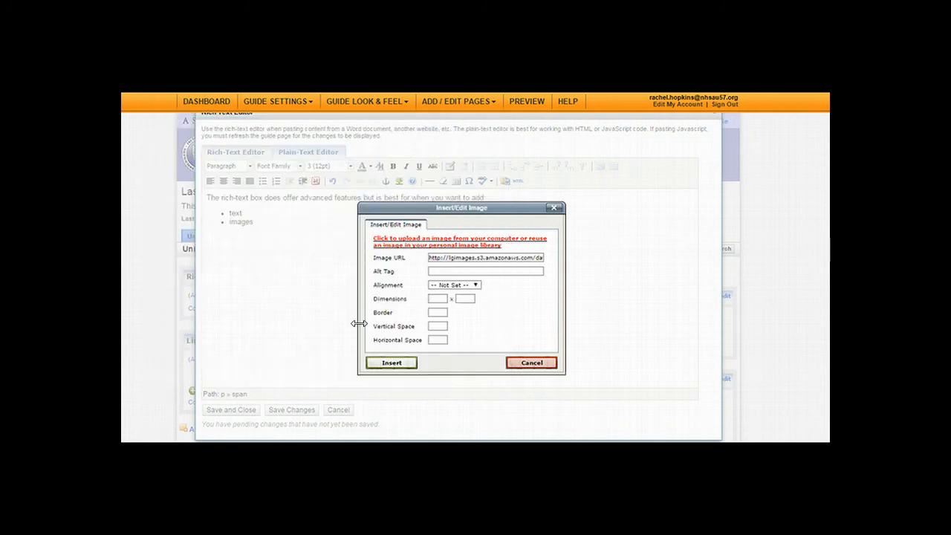
left_click(391, 361)
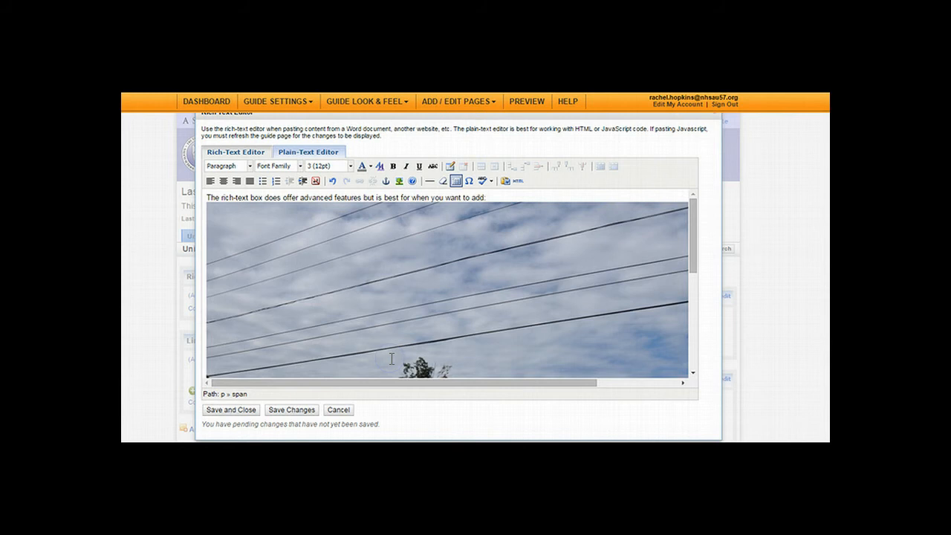
Shrink the inserted school photo proportionally until it takes up less than half of the editor's width
left_click_drag(694, 233, 695, 366)
left_click_drag(576, 382, 679, 380)
left_click(660, 335)
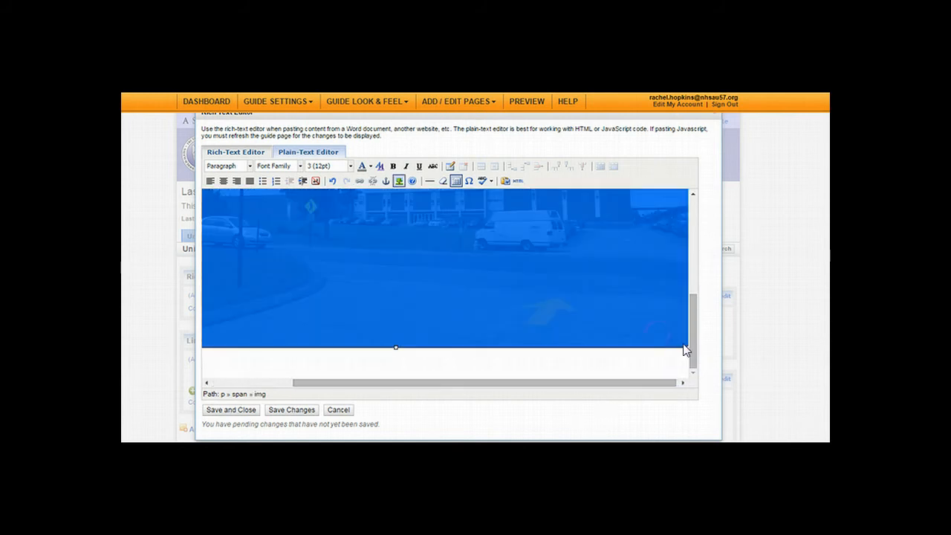
left_click_drag(685, 343, 322, 191)
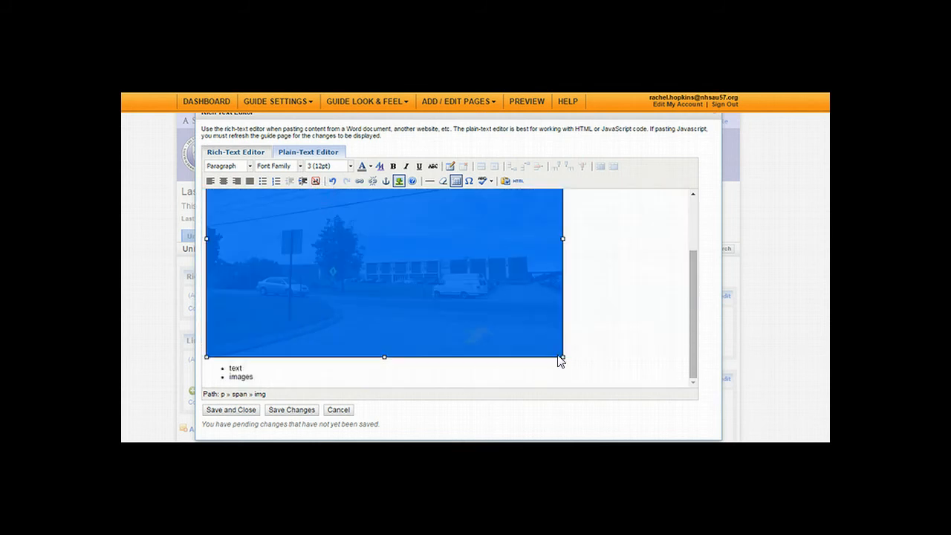
left_click_drag(564, 356, 391, 252)
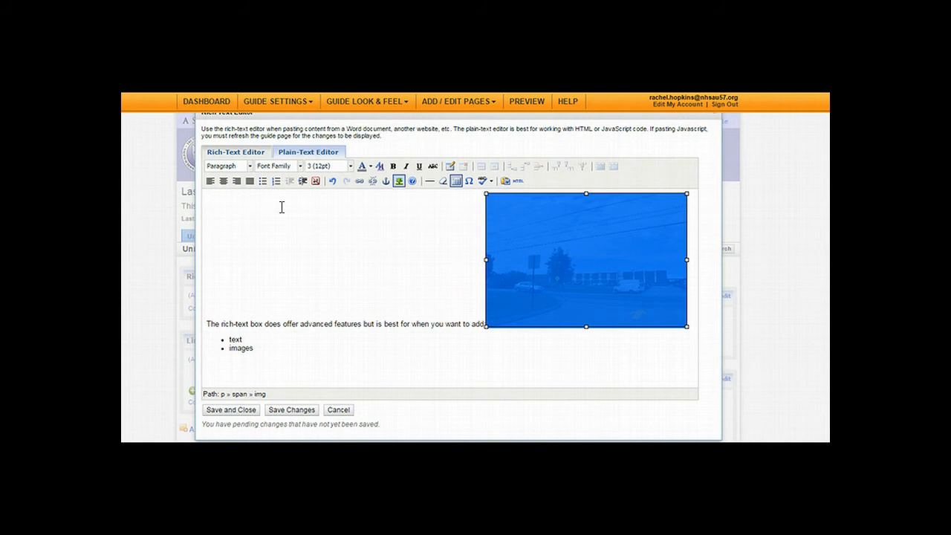
Try center, left and right alignment on the school photo
left_click(224, 181)
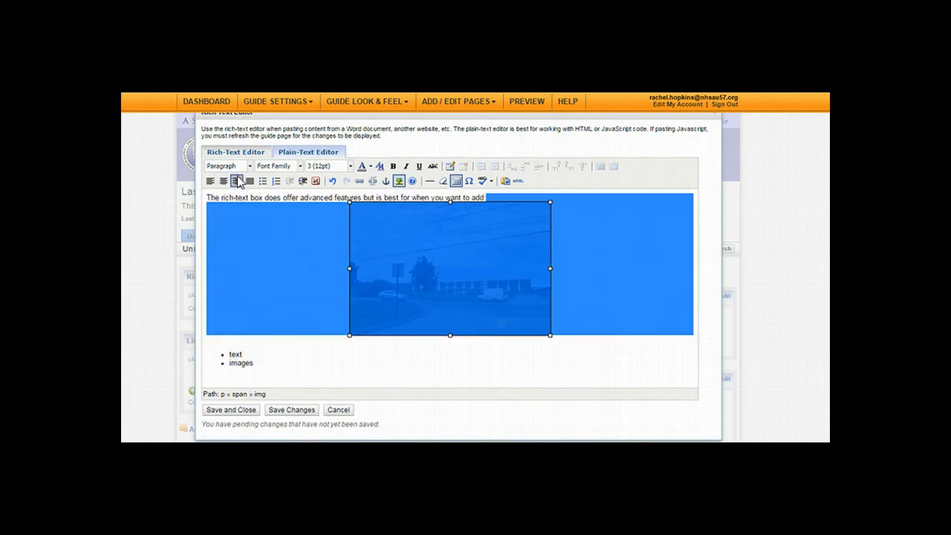
left_click(212, 180)
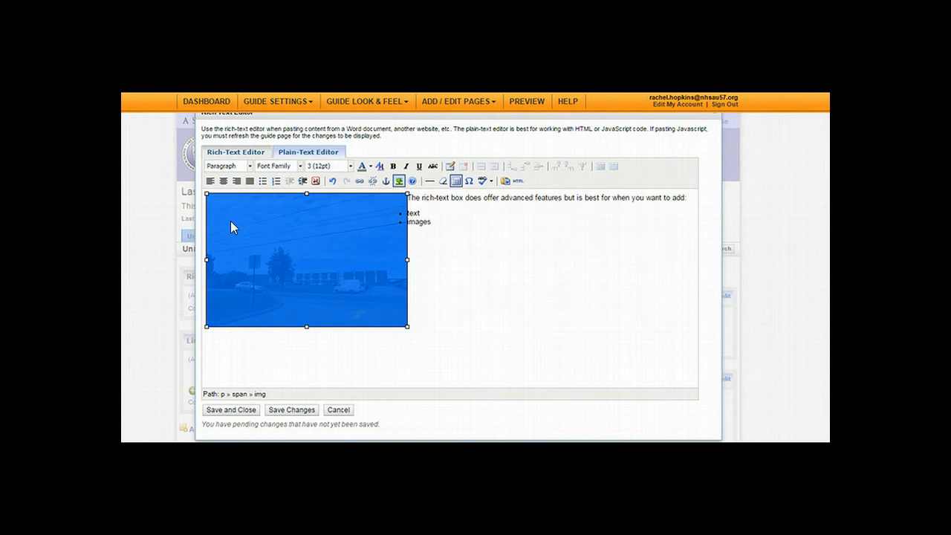
left_click(236, 180)
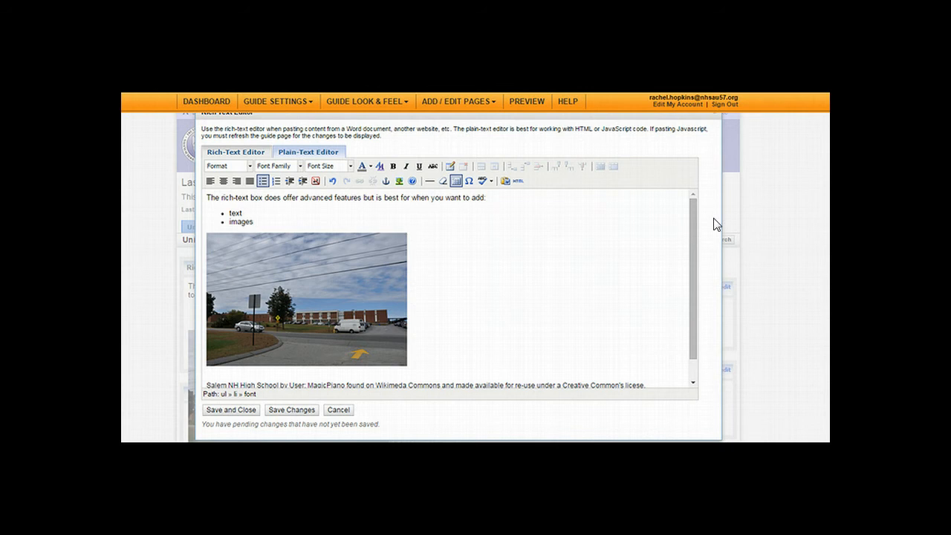
left_click_drag(692, 219, 692, 230)
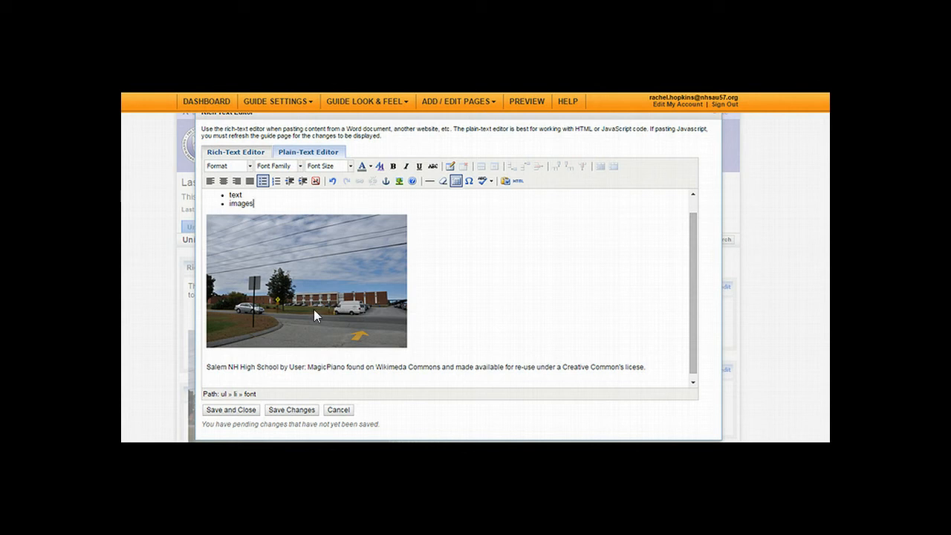
left_click(300, 261)
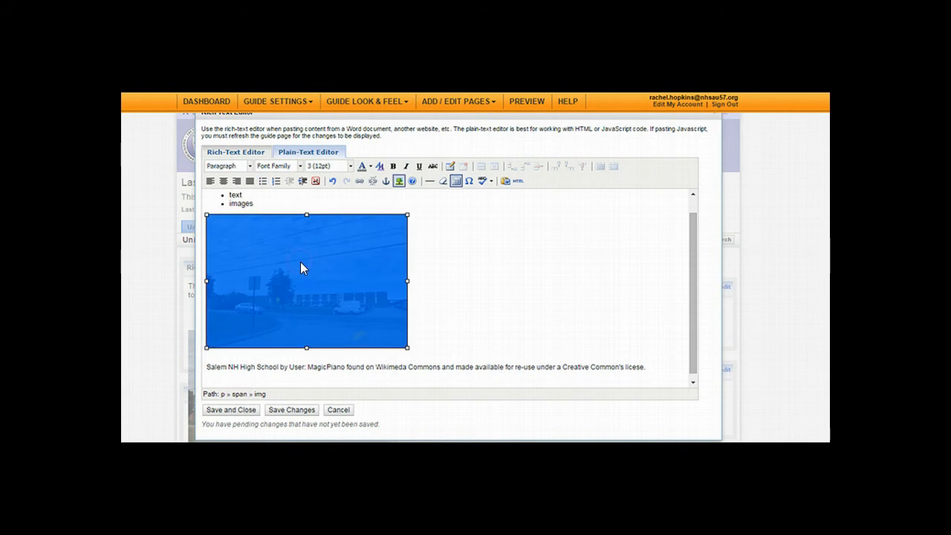
left_click(360, 182)
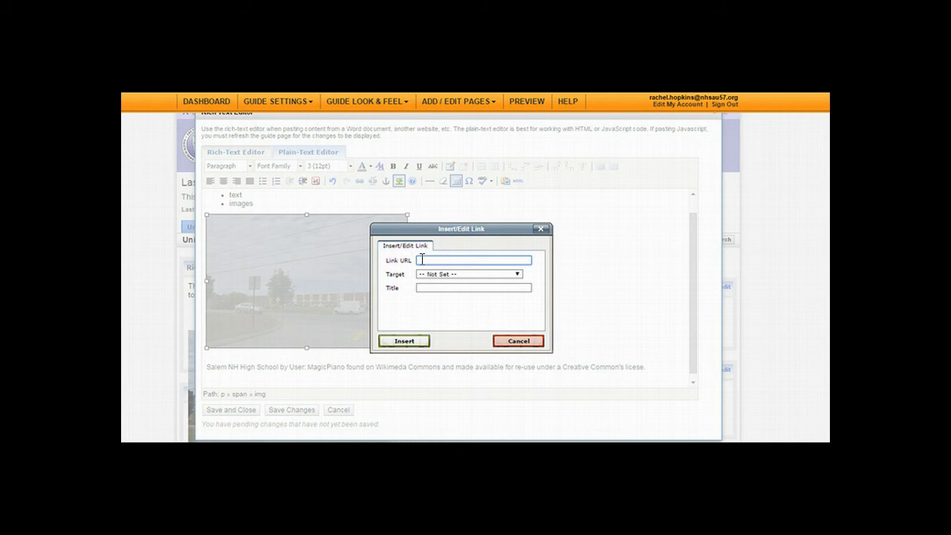
right_click(421, 260)
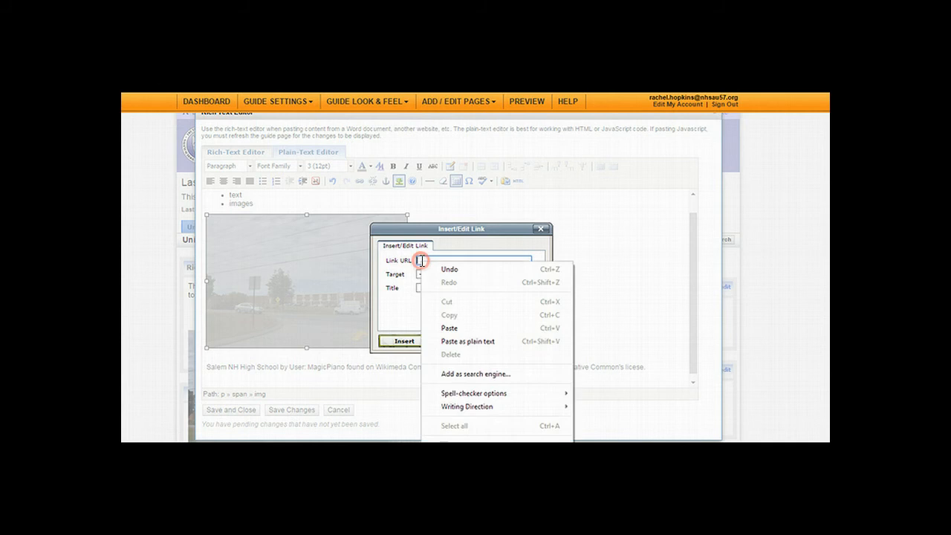
left_click(448, 325)
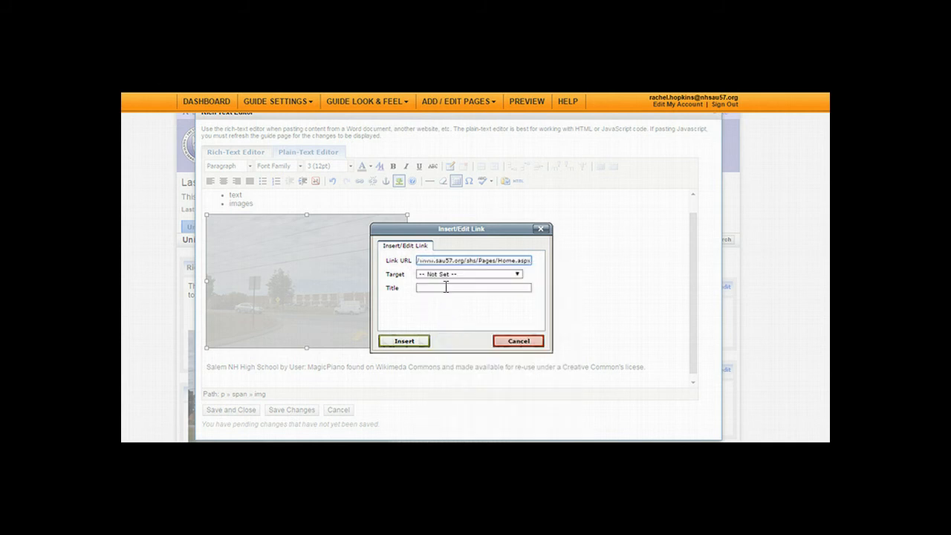
left_click(444, 275)
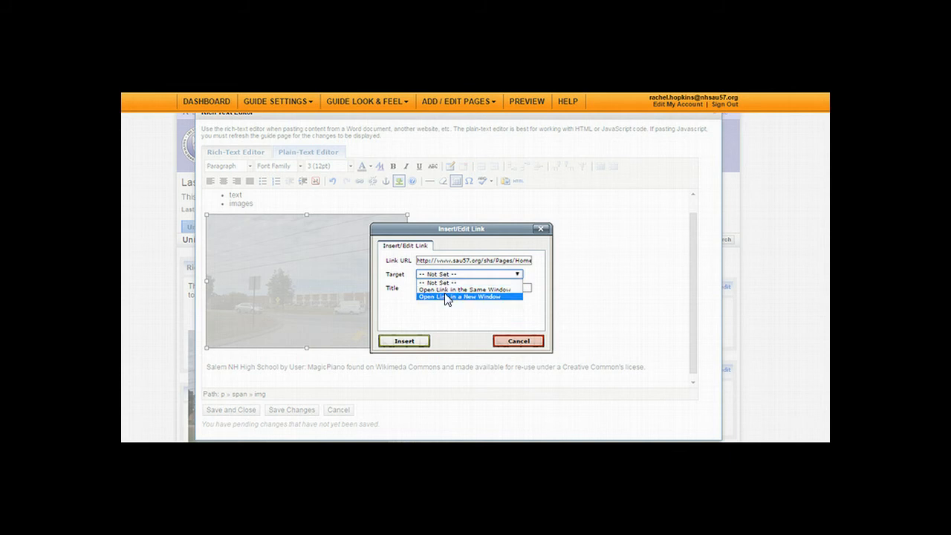
left_click(446, 295)
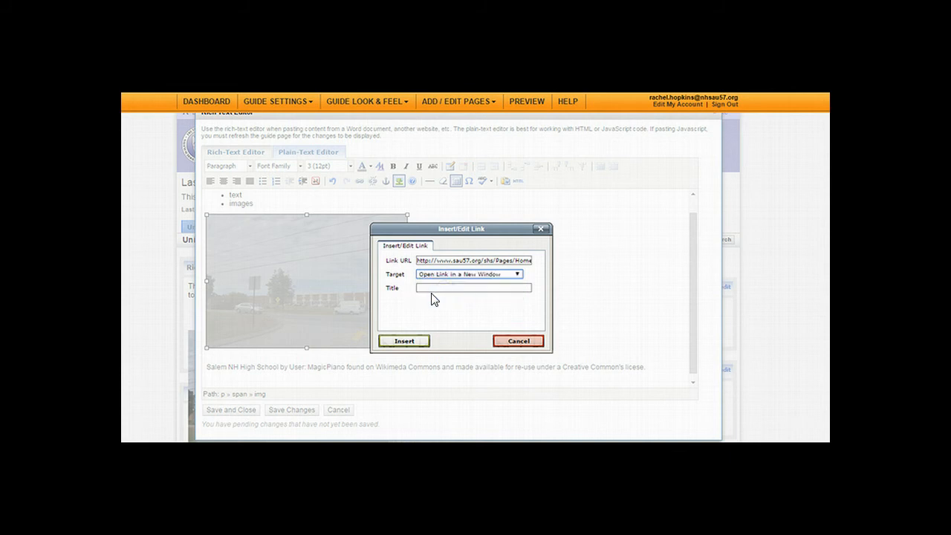
left_click(402, 343)
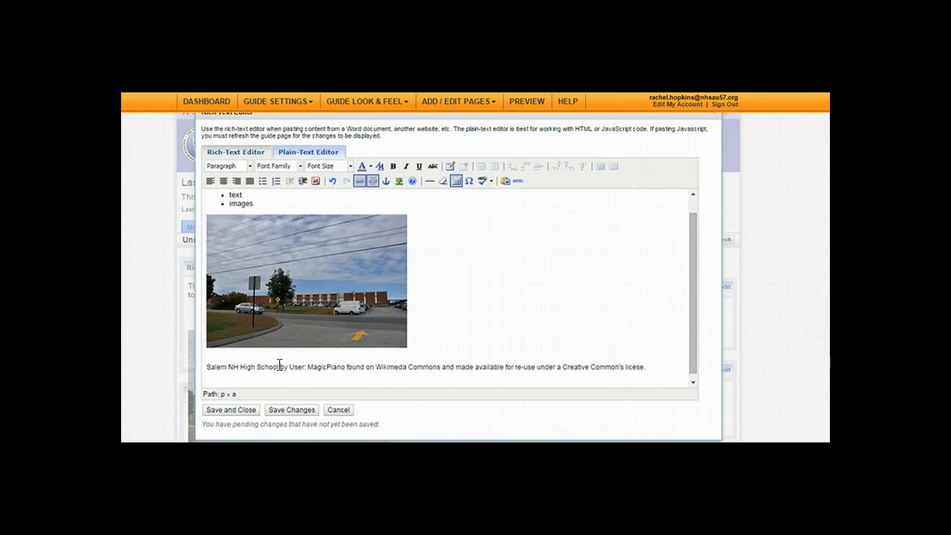
Select "Salem NH High School" in the photo credit, review the licensing on the photo's Wikimedia Commons page and copy that page's address
left_click_drag(278, 365, 208, 366)
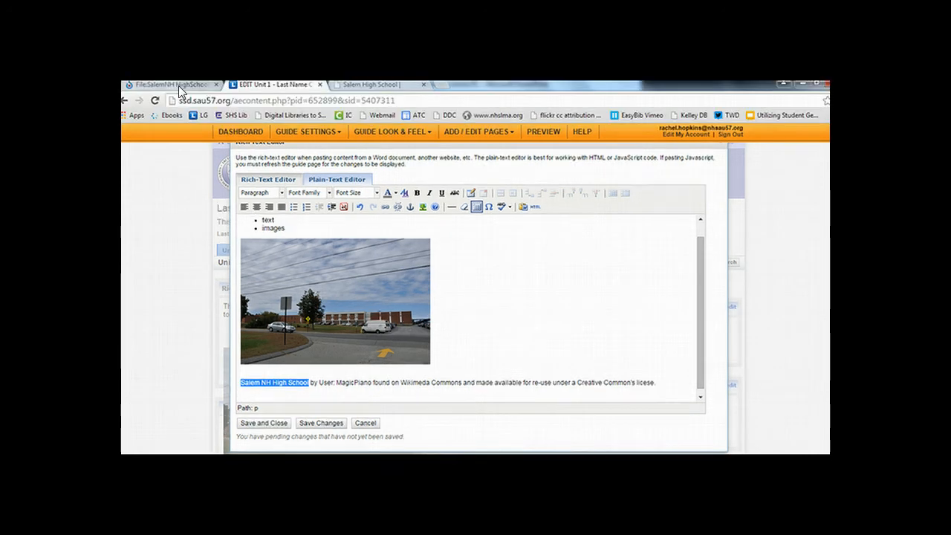
left_click(179, 86)
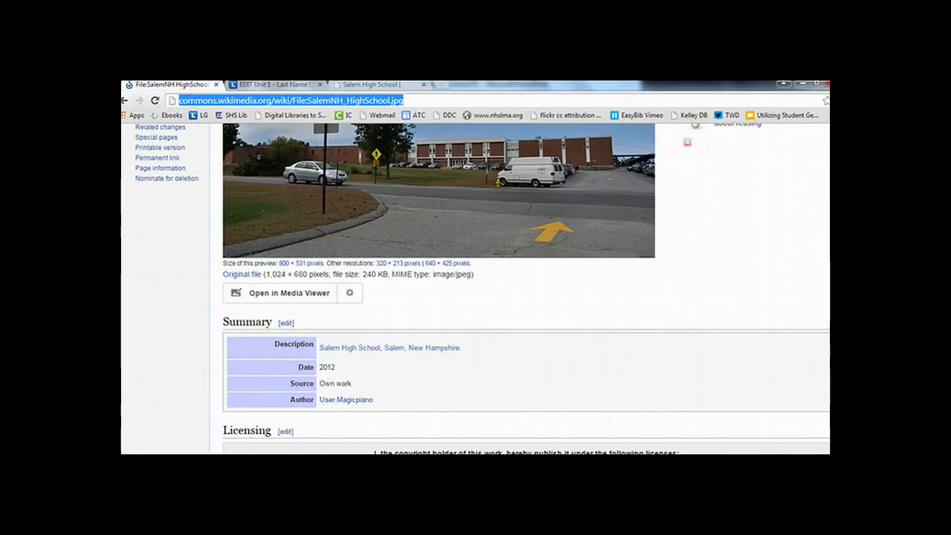
scroll(475, 282, "down", 3)
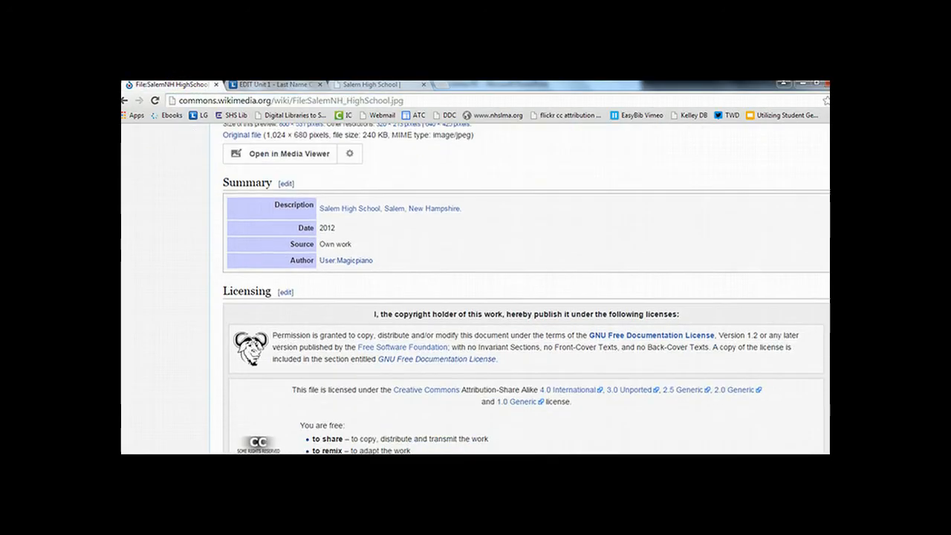
scroll(475, 290, "down", 1)
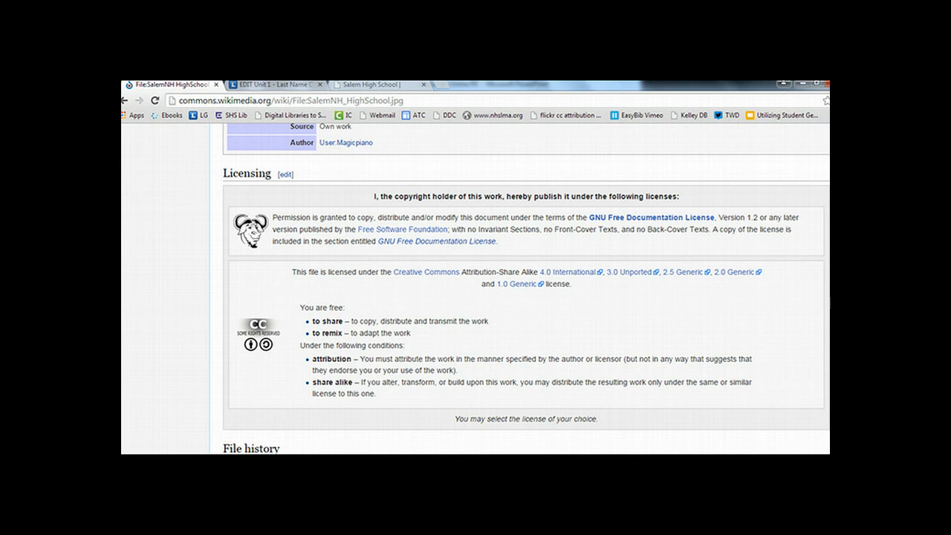
scroll(551, 195, "up", 3)
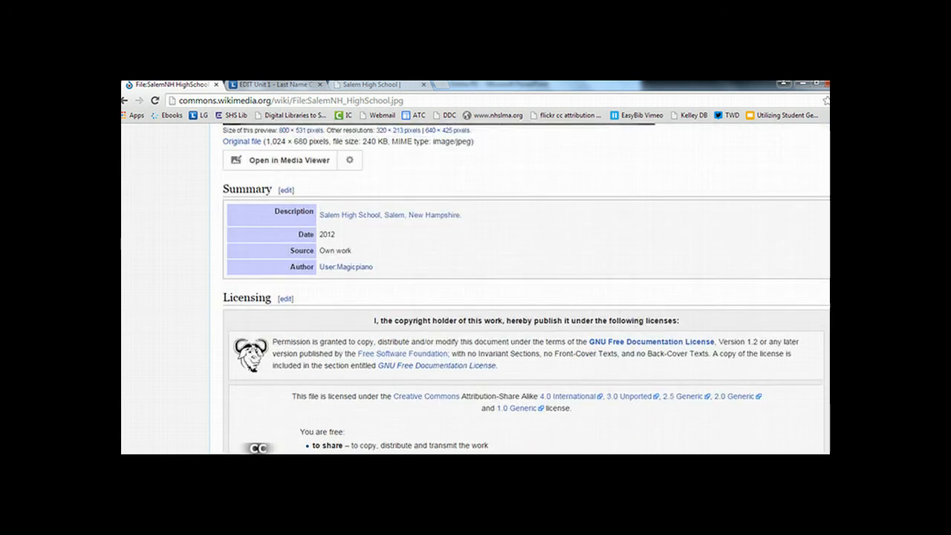
left_click(408, 103)
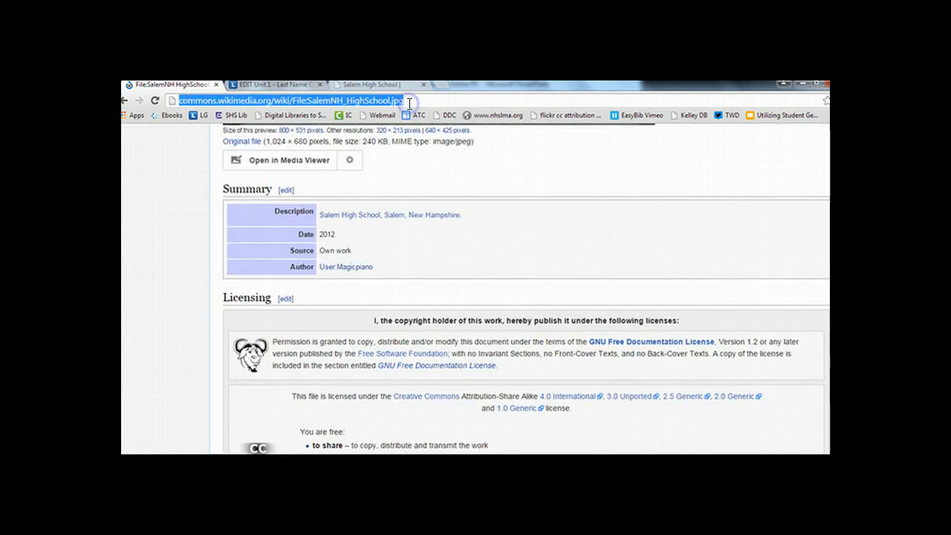
right_click(409, 104)
left_click(427, 140)
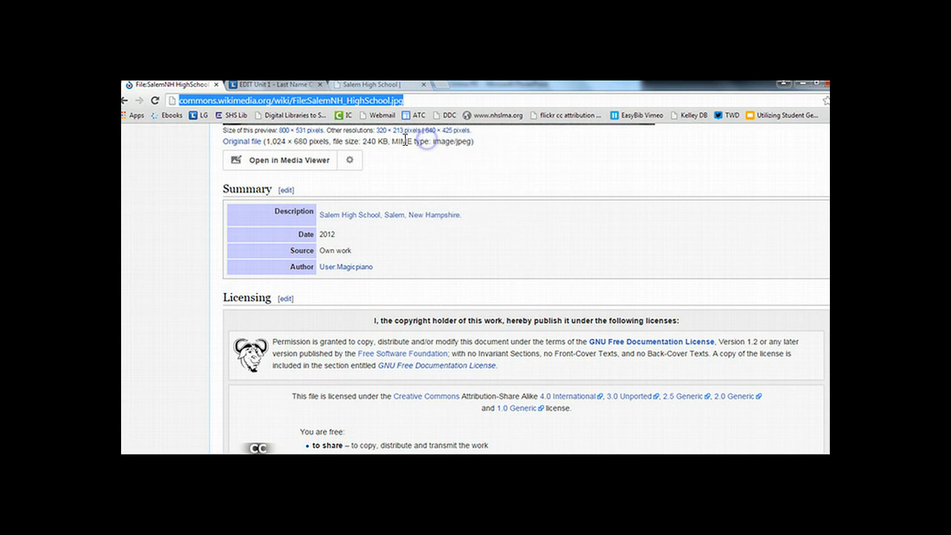
left_click(257, 84)
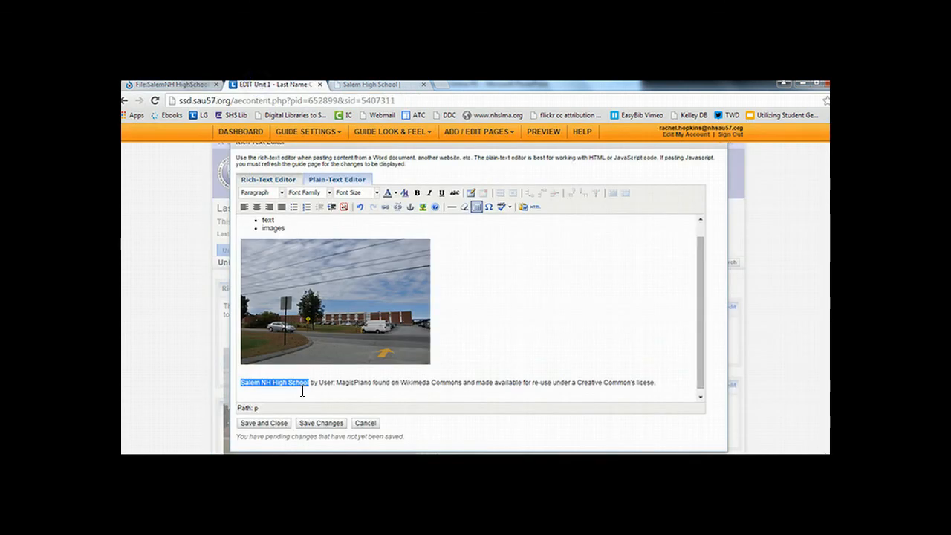
left_click(386, 206)
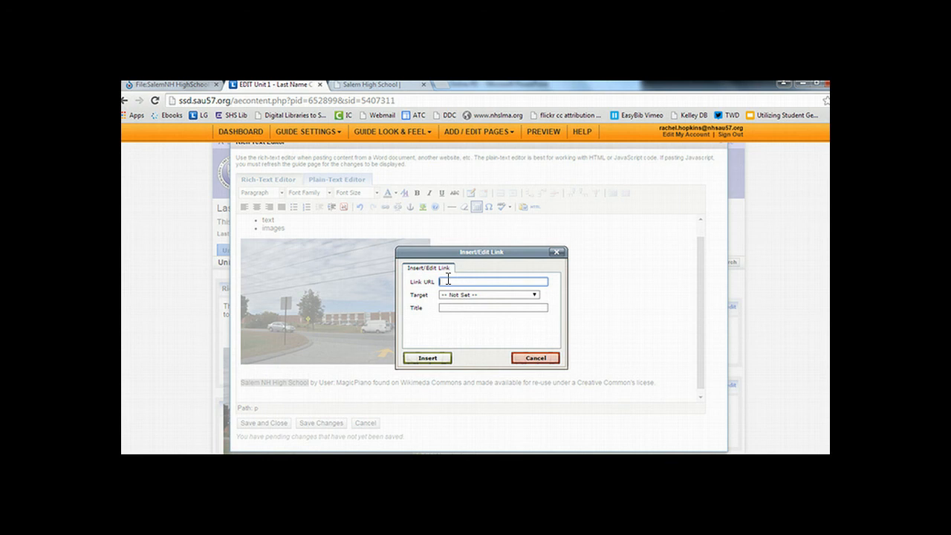
right_click(447, 279)
left_click(461, 341)
left_click(459, 297)
left_click(459, 316)
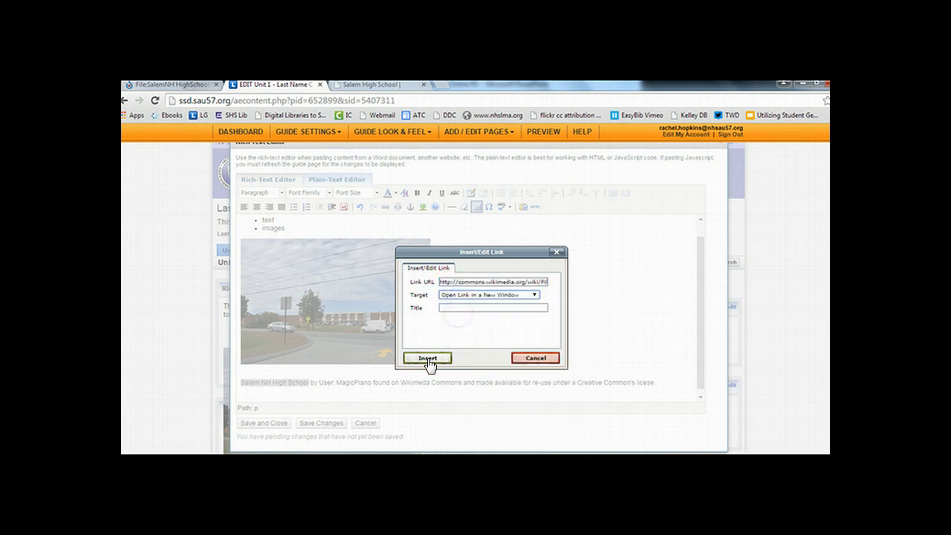
left_click(428, 359)
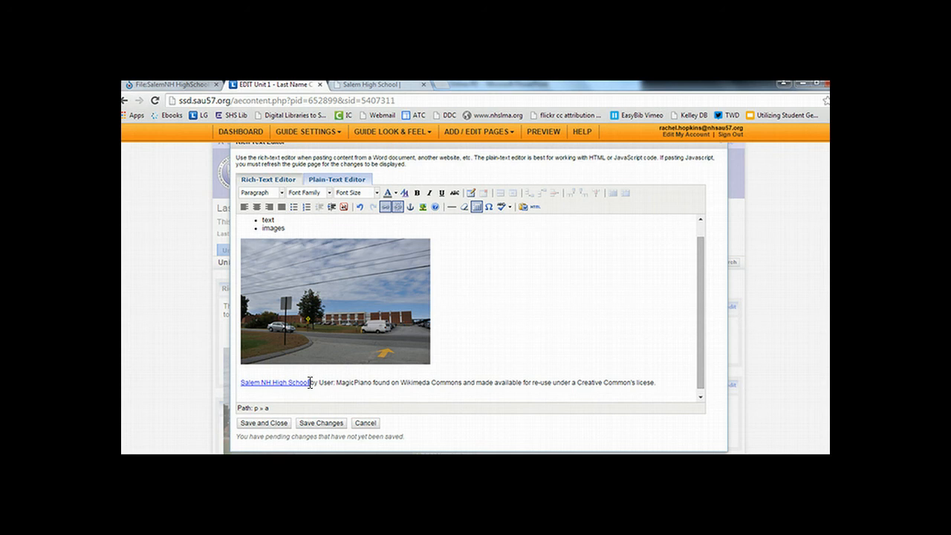
Italicize the linked "Salem NH High School" title in the photo credit, then save and close the rich-text editor
left_click_drag(310, 383, 239, 381)
left_click(450, 290)
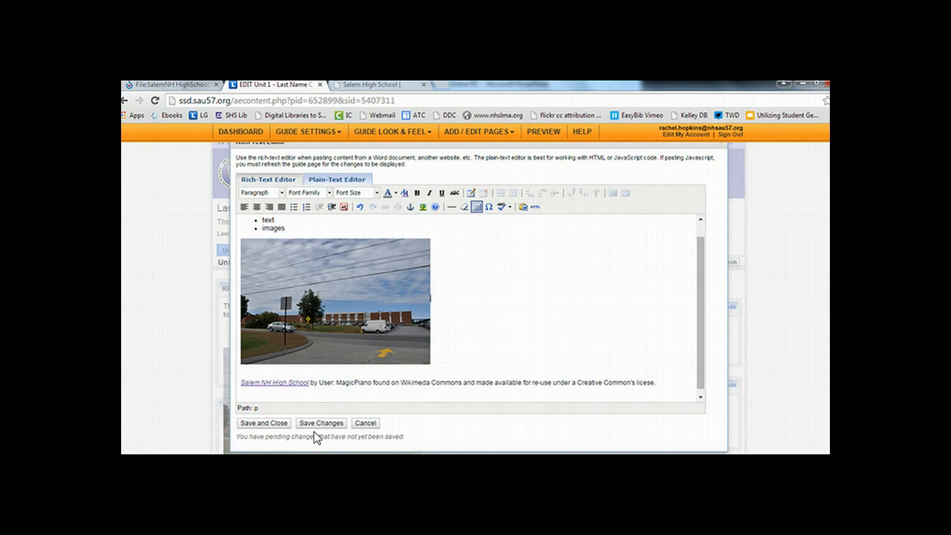
left_click(270, 423)
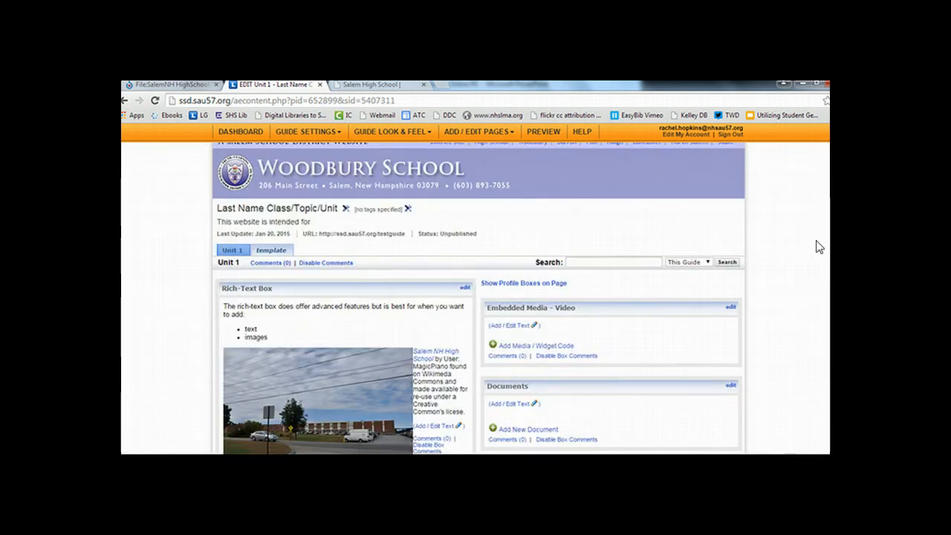
Reopen the Rich-Text Box text for editing, add a blank line between the school photo and its credit, and save and close it
scroll(479, 297, "down", 3)
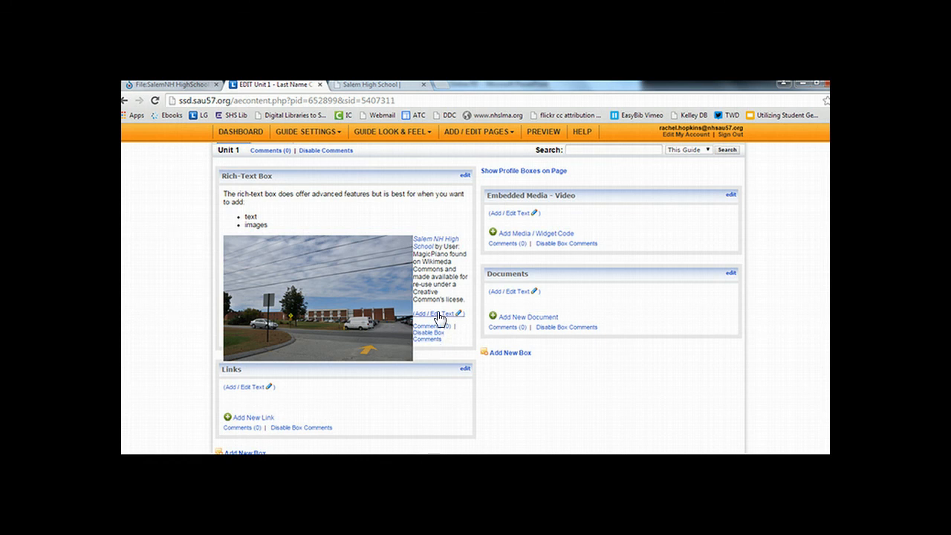
left_click(465, 175)
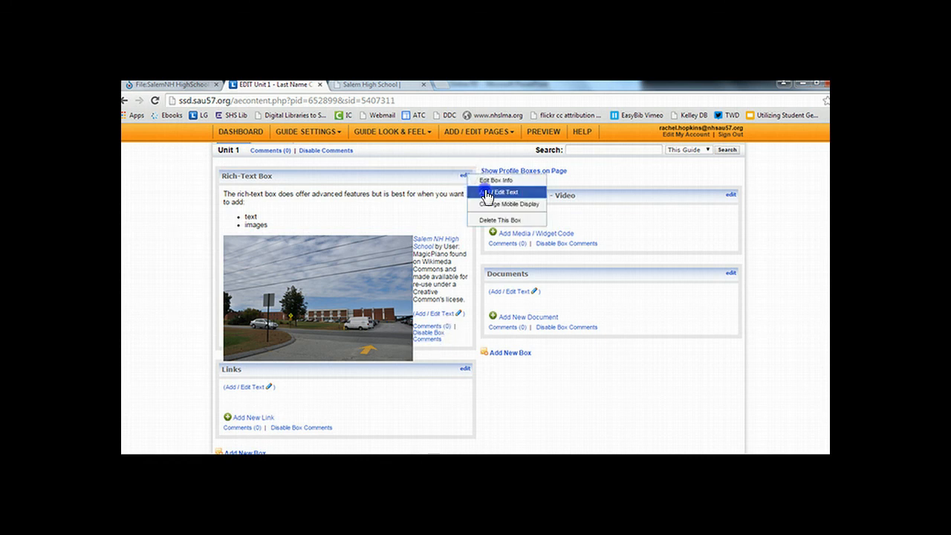
left_click(487, 194)
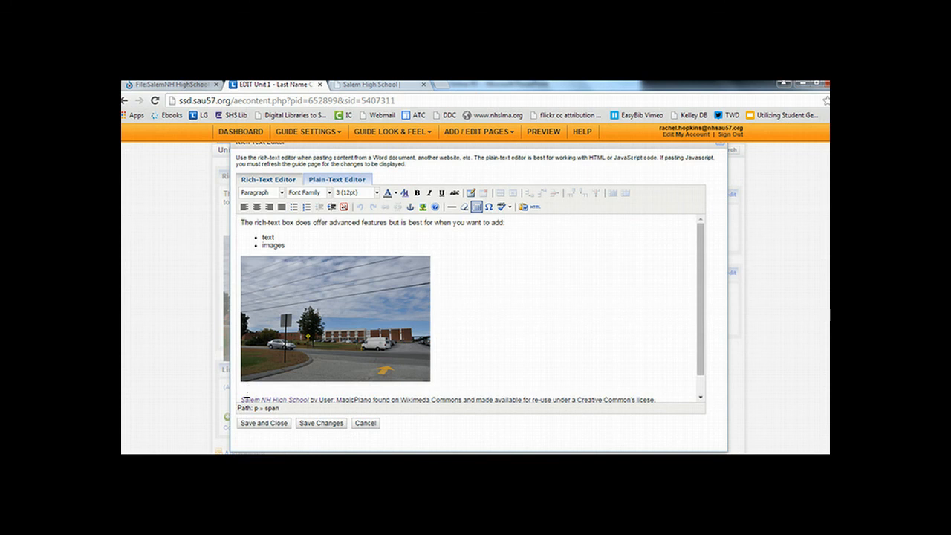
left_click(246, 392)
key("Left")
key("Return")
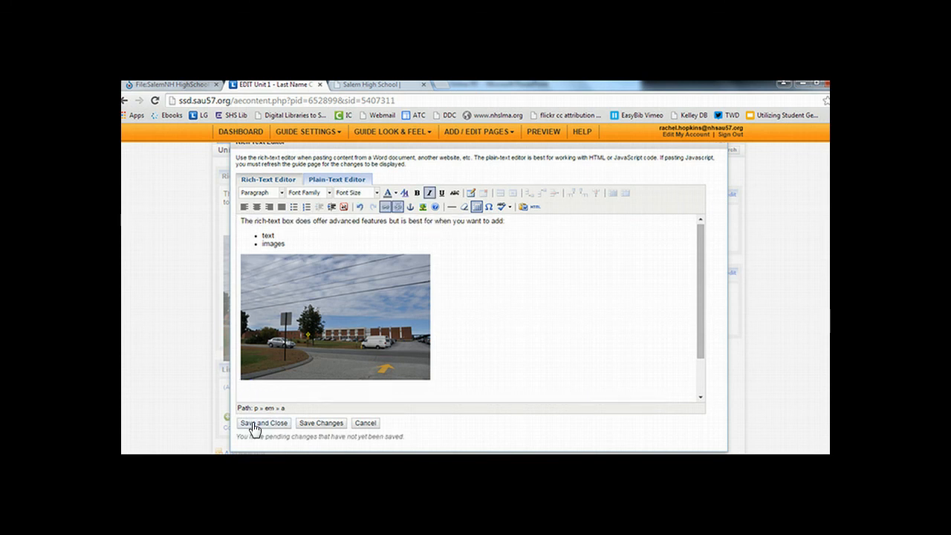
left_click(253, 424)
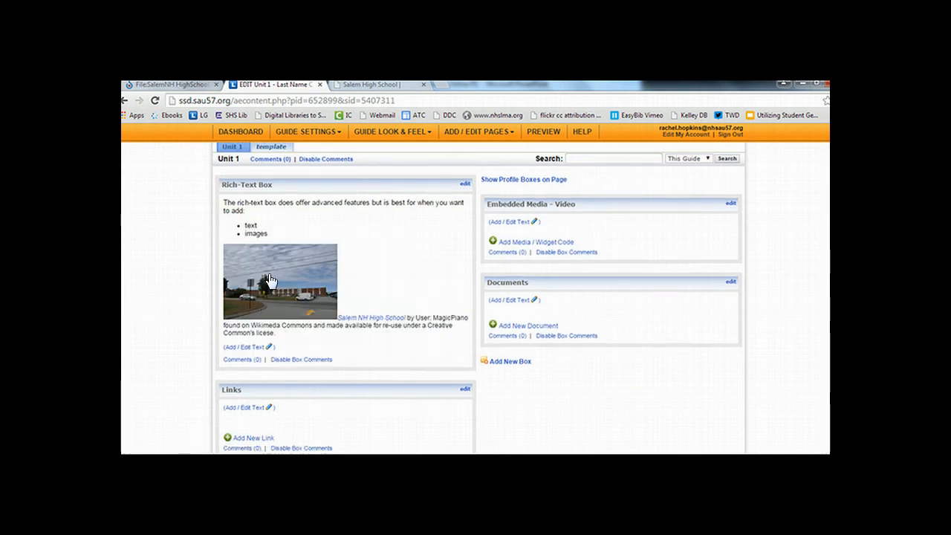
Preview the guide page and test the links on the school photo and the "Salem NH High School" credit
left_click(533, 132)
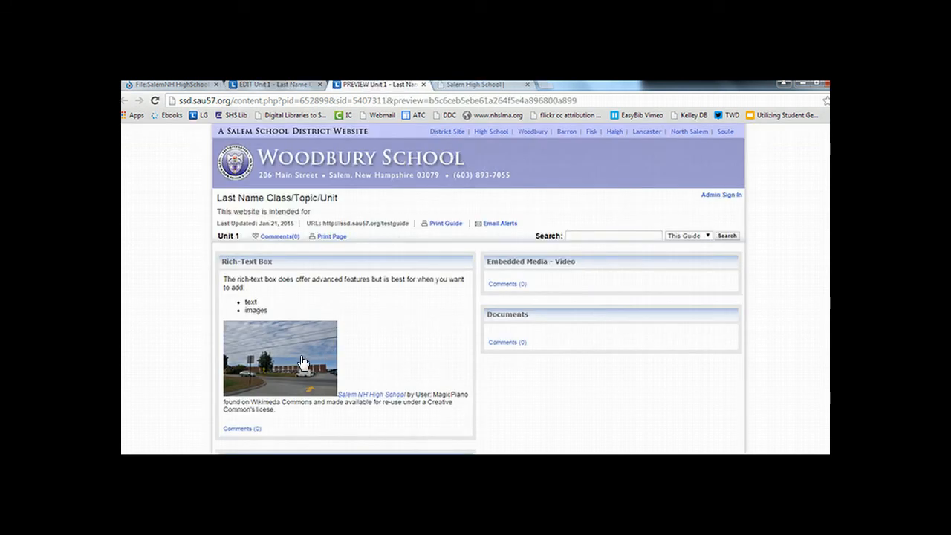
left_click(297, 356)
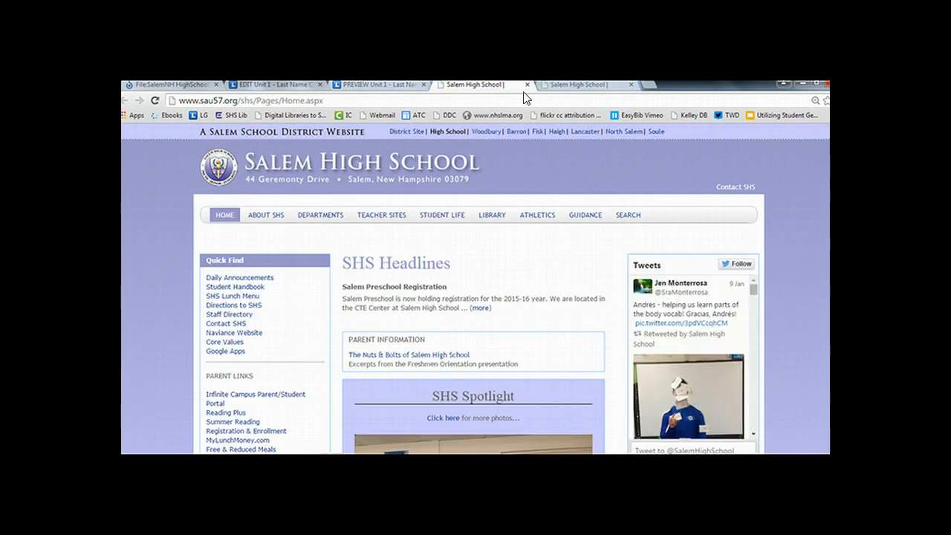
left_click(409, 87)
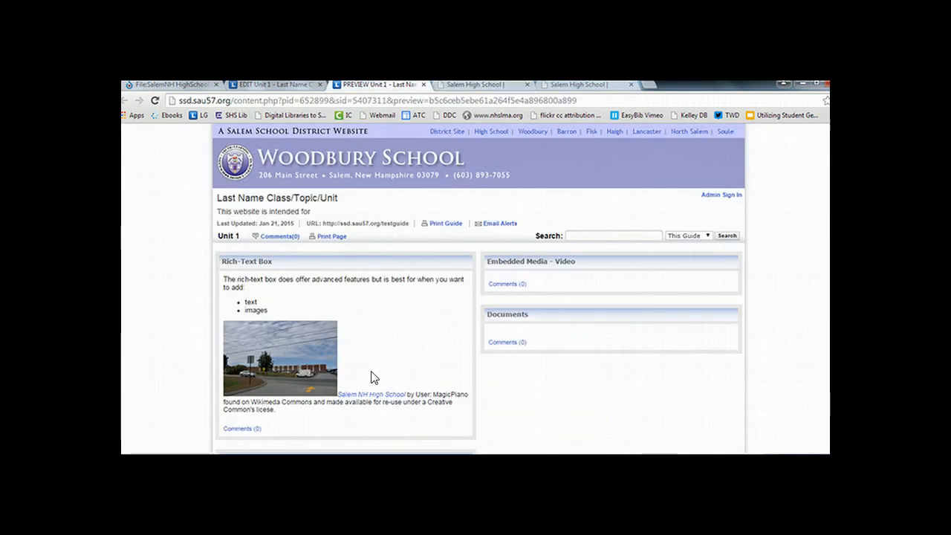
left_click(371, 395)
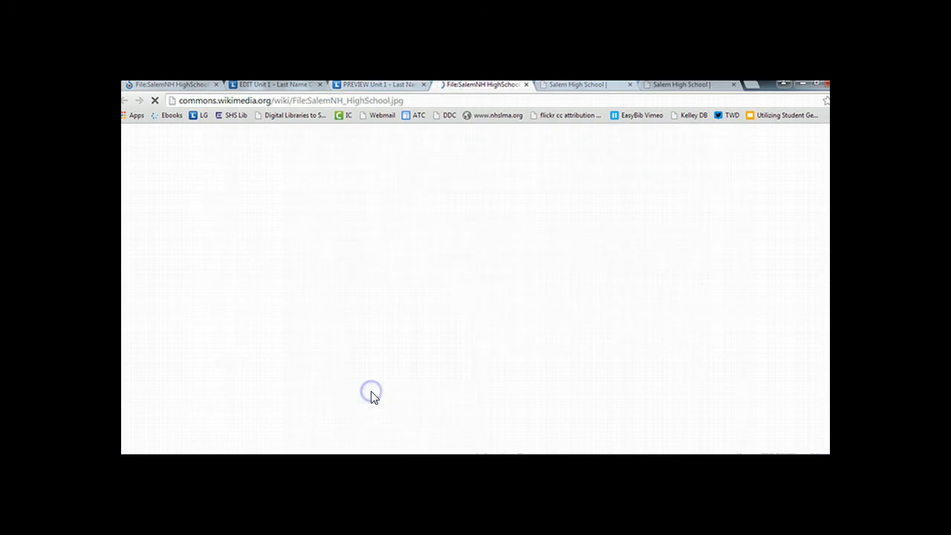